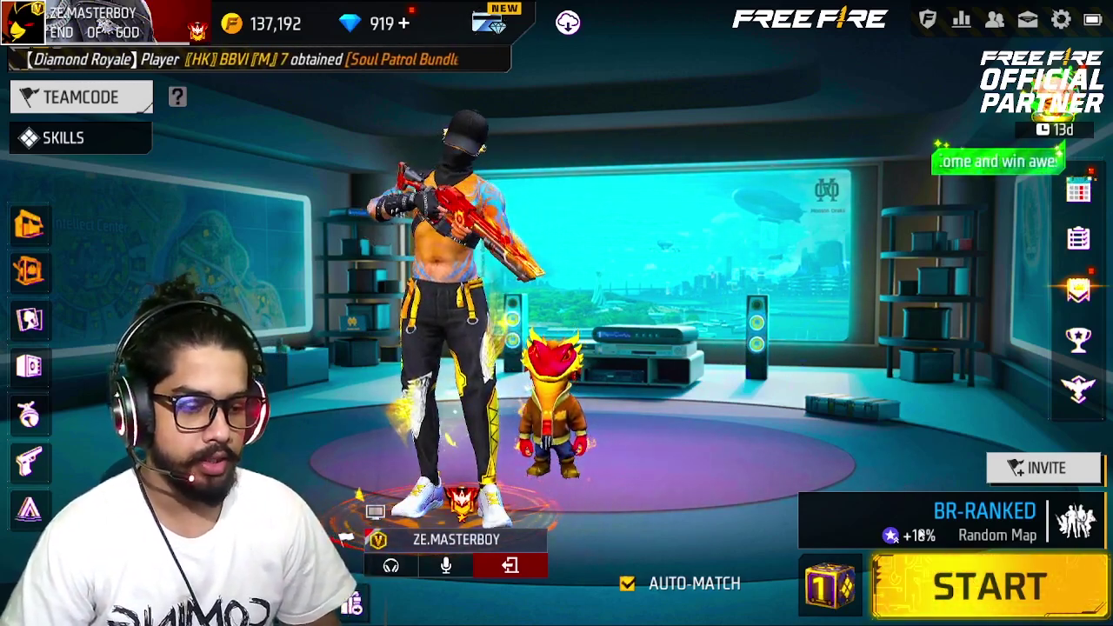
# Step: From the BR-RANKED mode panel, choose CUSTOM and create a new custom room
pyautogui.click(922, 534)
pyautogui.click(609, 560)
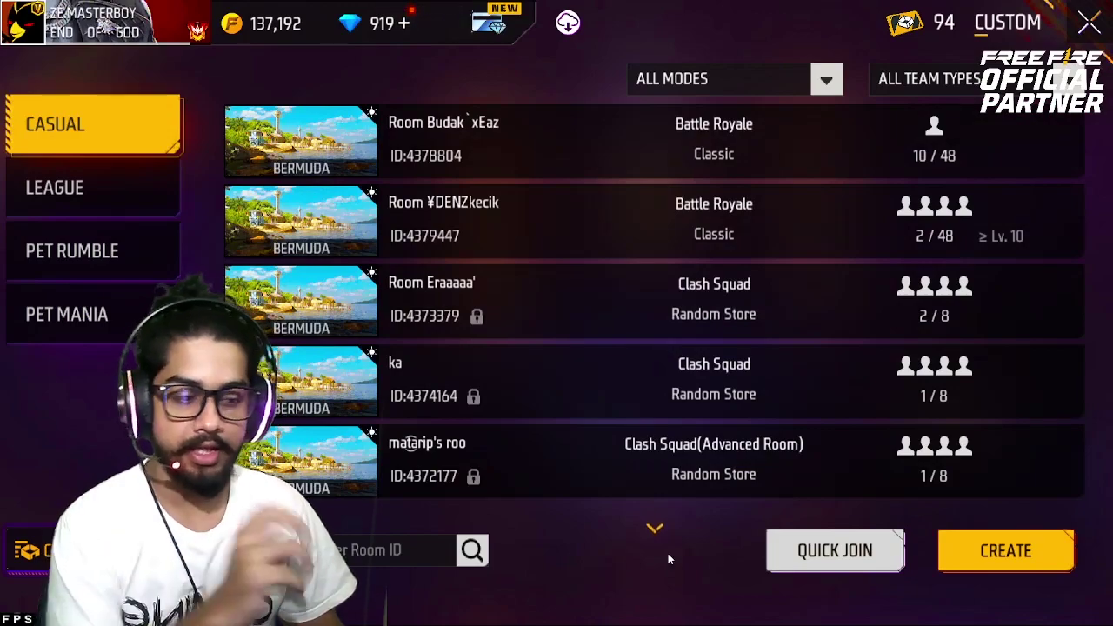
pyautogui.click(973, 550)
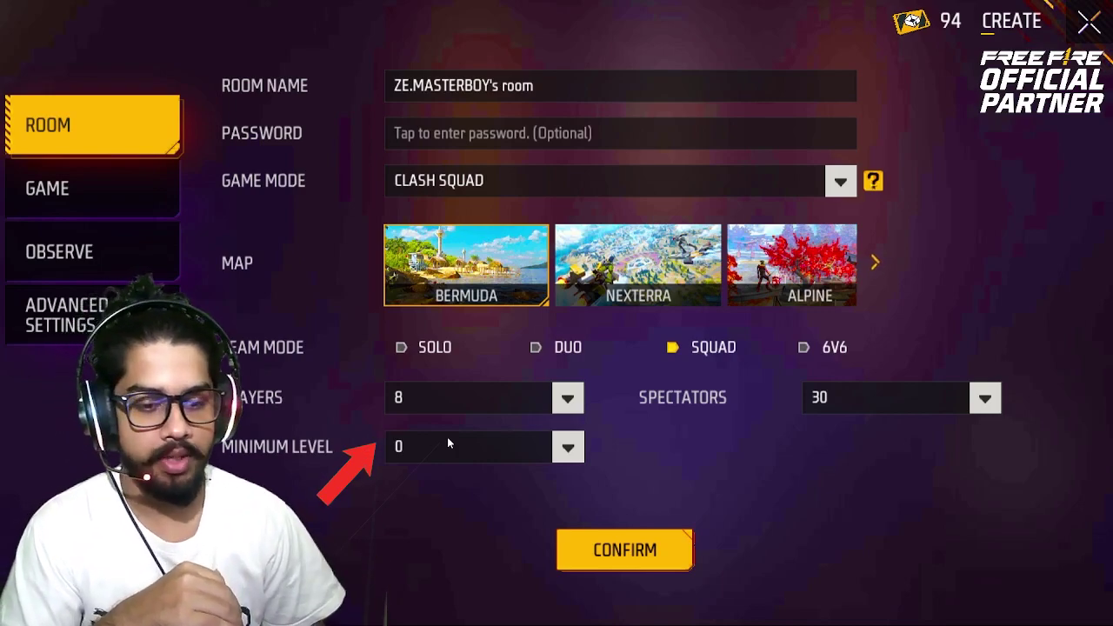
# Step: Try minimum levels 10 and 20 in the Minimum Level dropdown, finally settling on 40
pyautogui.click(474, 444)
pyautogui.moveTo(446, 549); pyautogui.dragTo(458, 515)
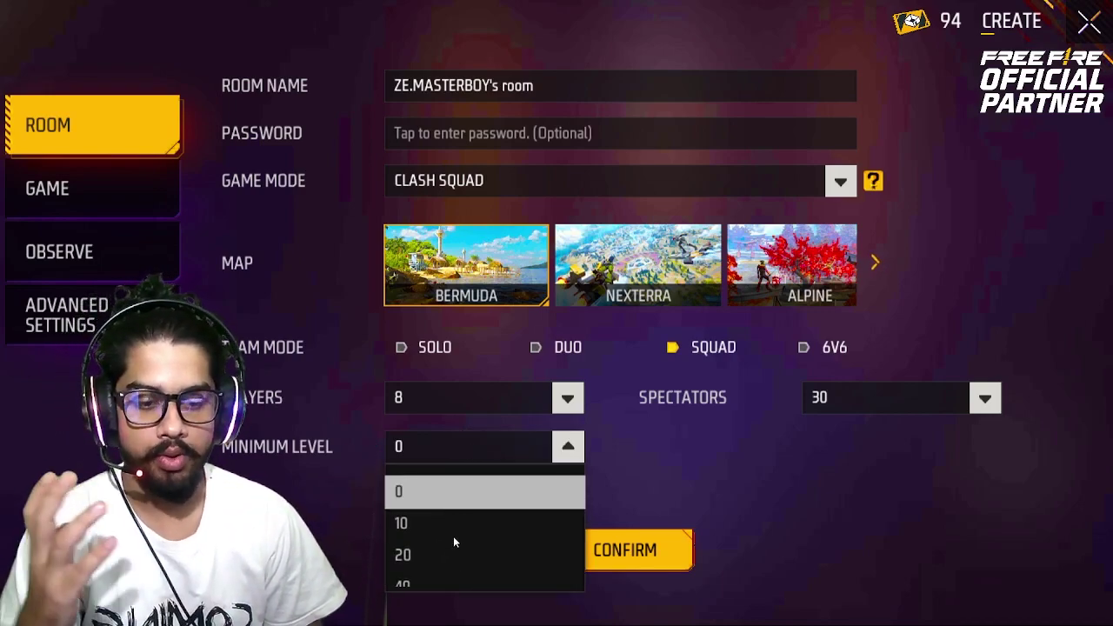
pyautogui.click(451, 525)
pyautogui.click(467, 435)
pyautogui.click(436, 549)
pyautogui.click(462, 461)
pyautogui.click(442, 538)
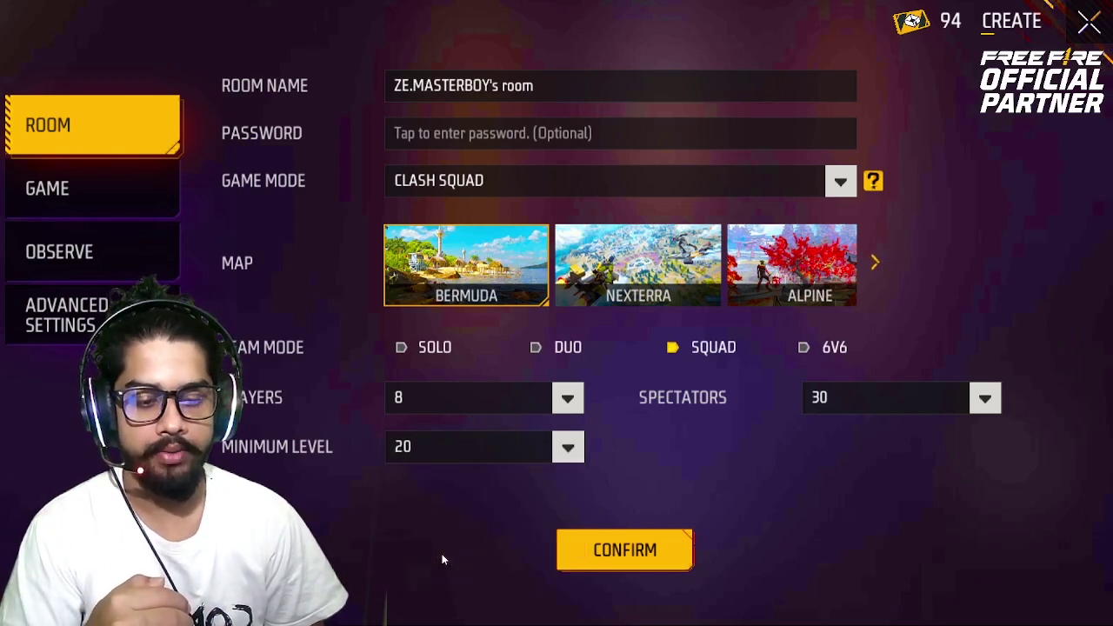
pyautogui.click(450, 447)
pyautogui.click(437, 501)
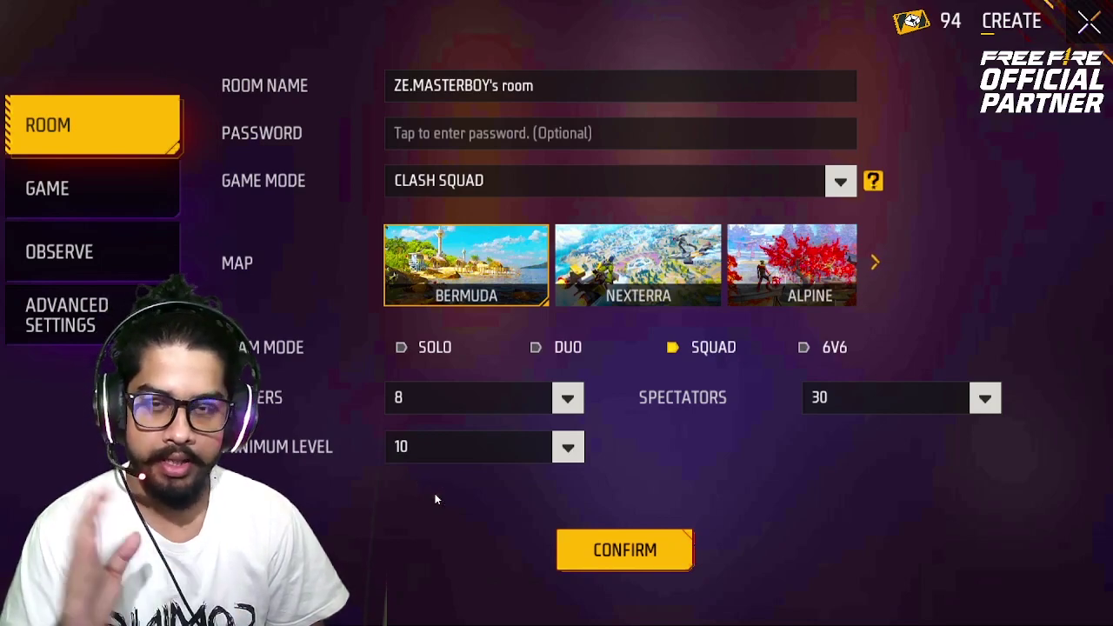
pyautogui.click(446, 449)
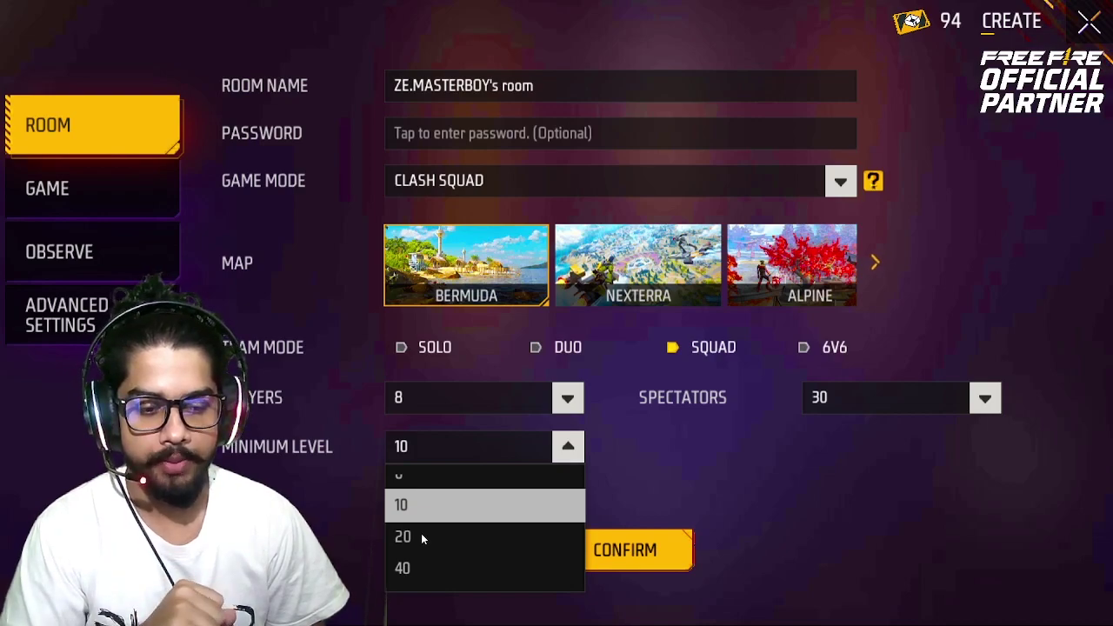
pyautogui.click(418, 534)
pyautogui.click(446, 454)
pyautogui.click(429, 561)
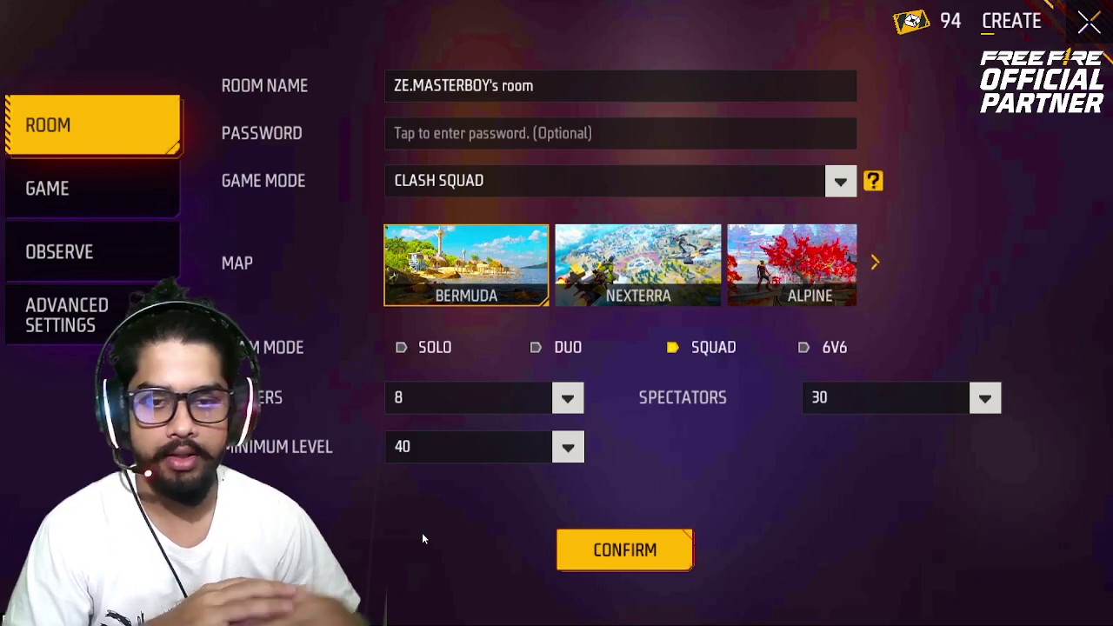
# Step: On the GAME rules, set both Limited Ammo and Airdrop to NO
pyautogui.click(164, 196)
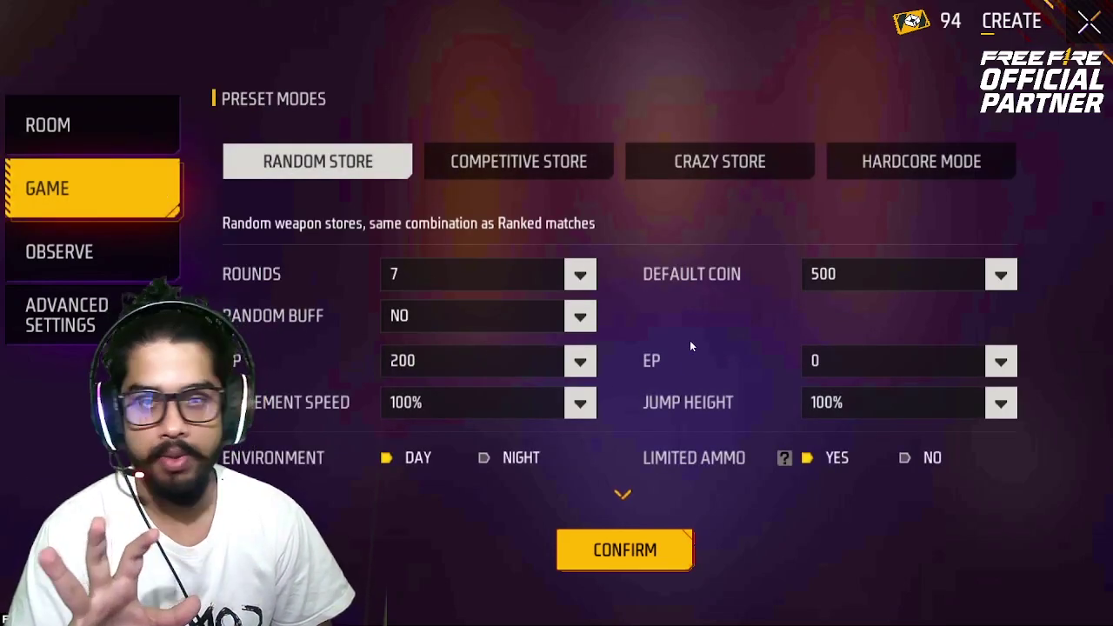
pyautogui.moveTo(694, 351); pyautogui.dragTo(706, 141)
pyautogui.click(904, 274)
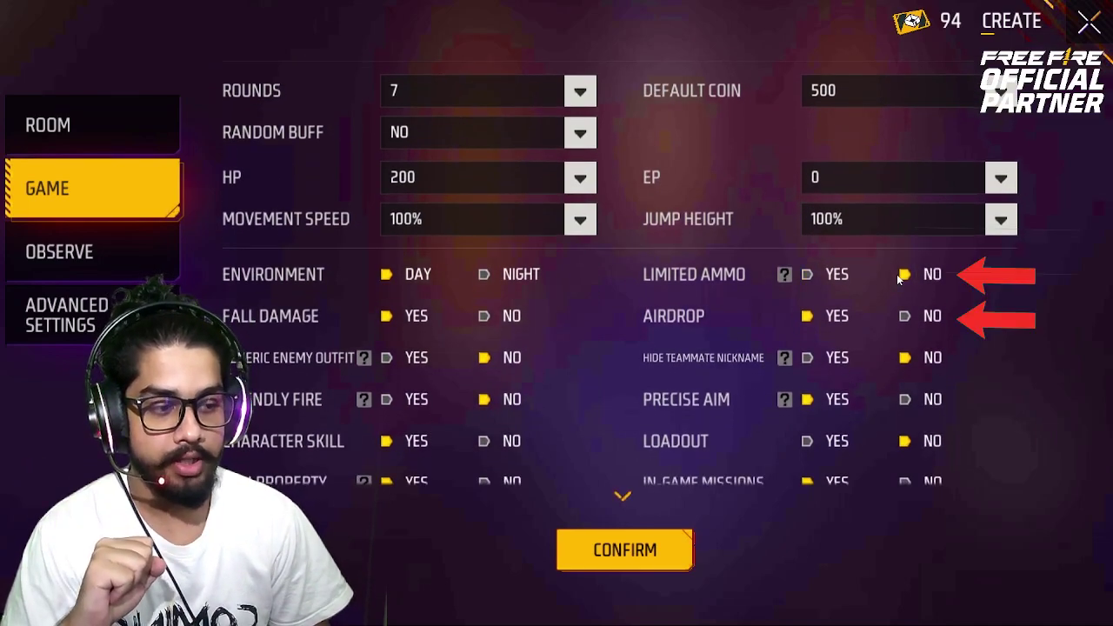
pyautogui.click(907, 318)
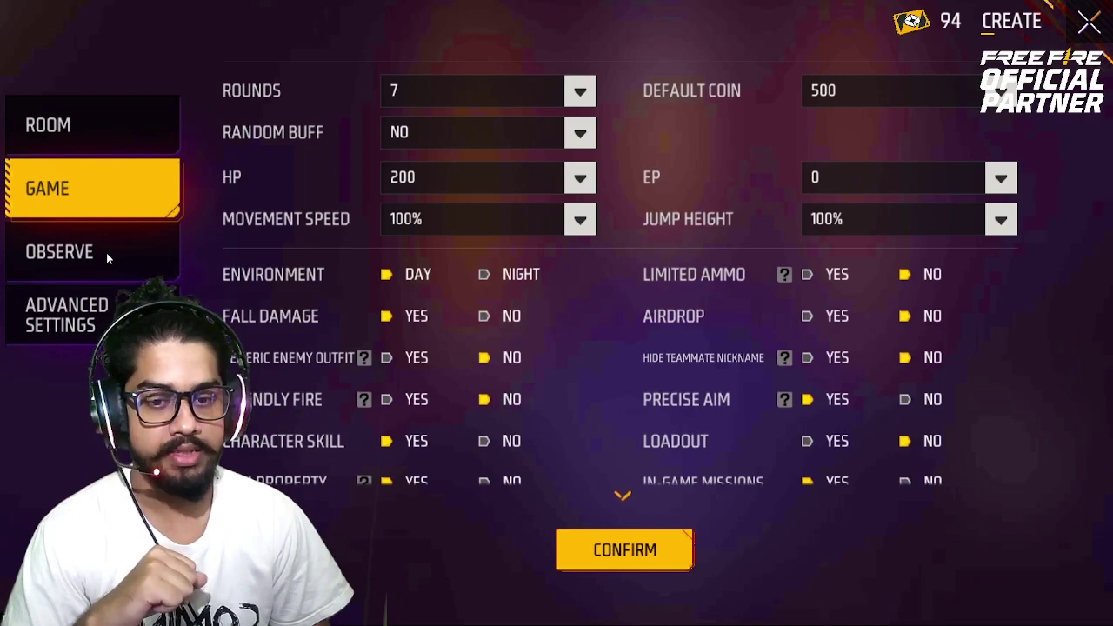
# Step: Turn on the Advanced Settings toggle and display the per-round money amounts, 500 to 3000
pyautogui.click(94, 312)
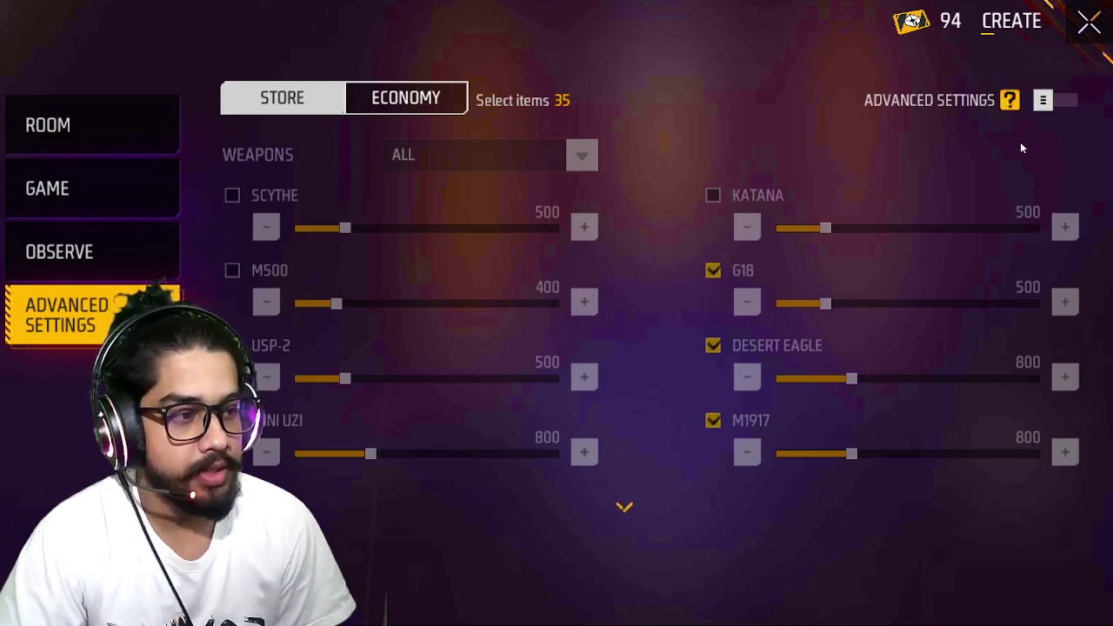
pyautogui.click(1043, 101)
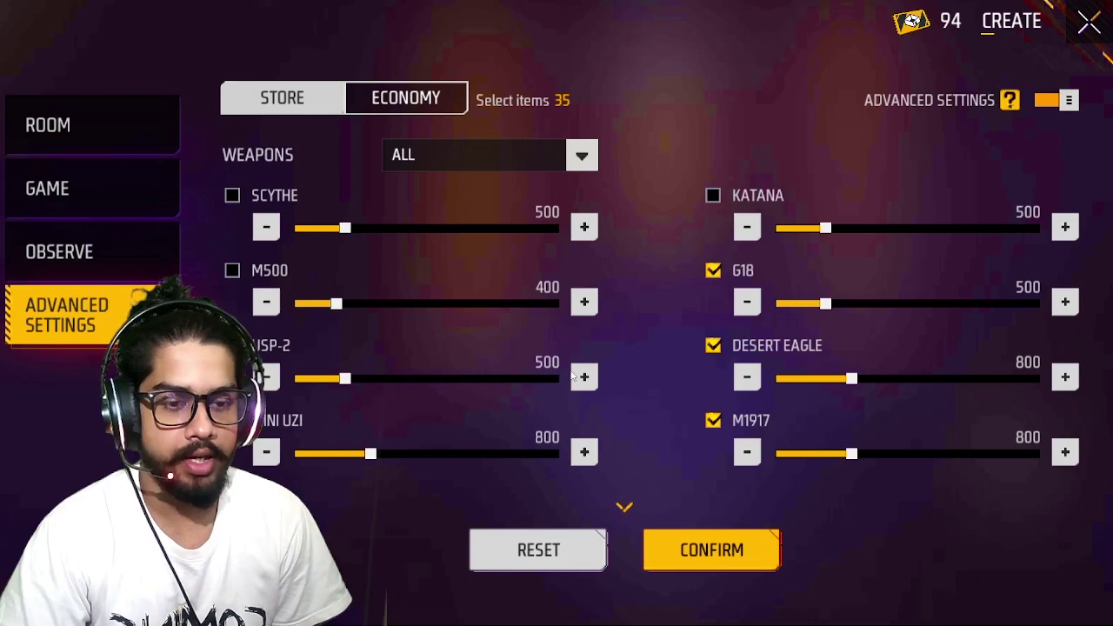
pyautogui.moveTo(673, 391); pyautogui.dragTo(694, 368)
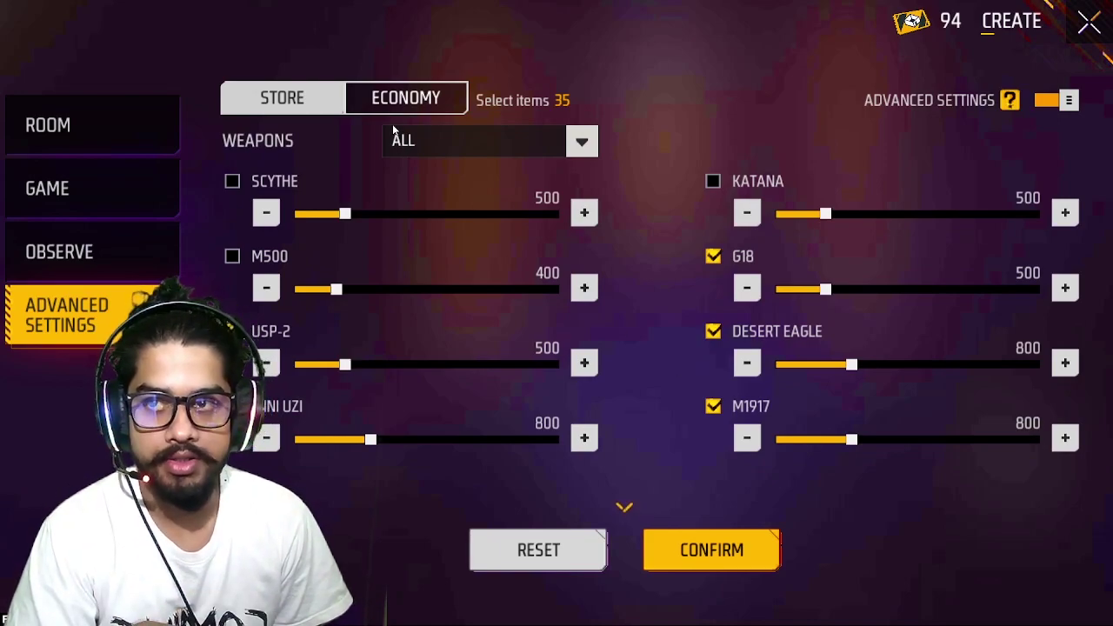
pyautogui.click(411, 108)
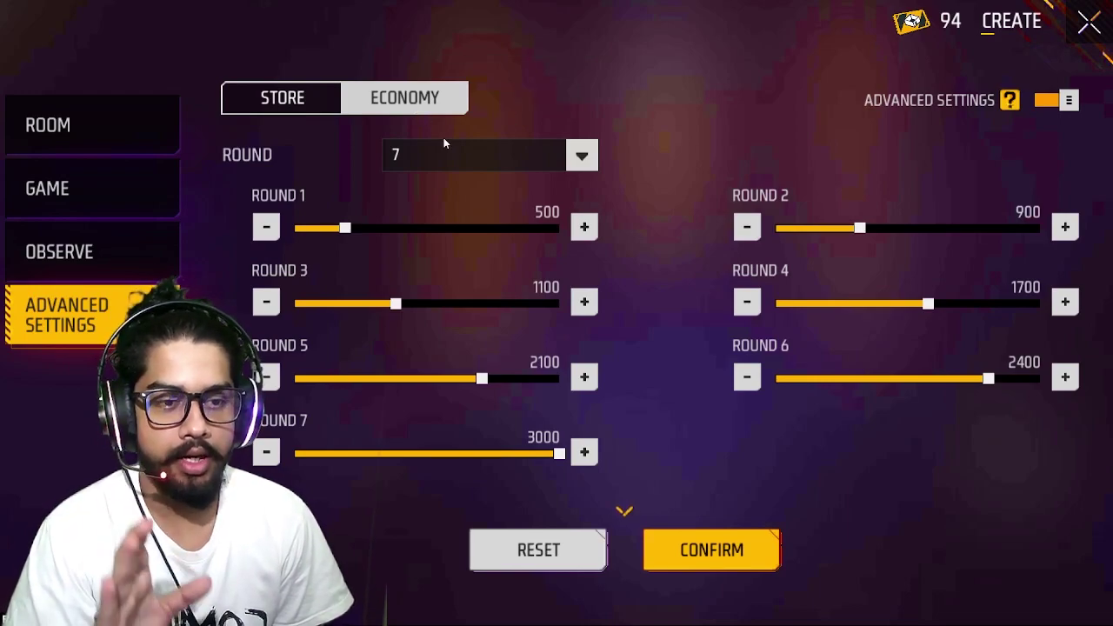
# Step: Set the ROUND count to 13, briefly trying 15 before returning to 13
pyautogui.click(460, 158)
pyautogui.moveTo(434, 226); pyautogui.dragTo(456, 175)
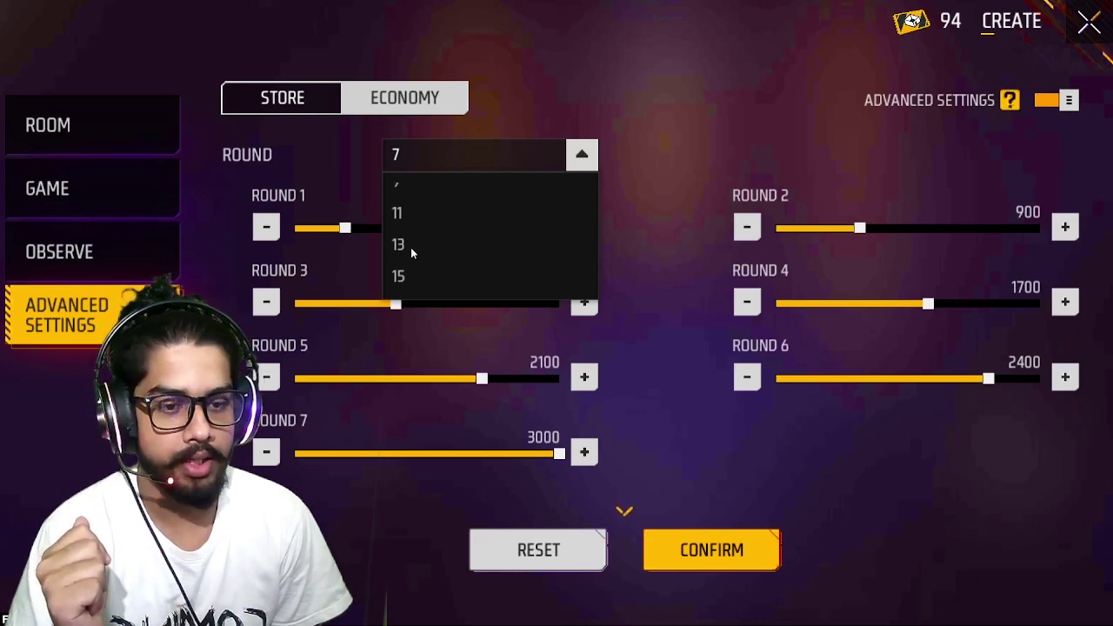
pyautogui.click(410, 246)
pyautogui.click(450, 155)
pyautogui.click(437, 275)
pyautogui.click(445, 159)
pyautogui.click(423, 244)
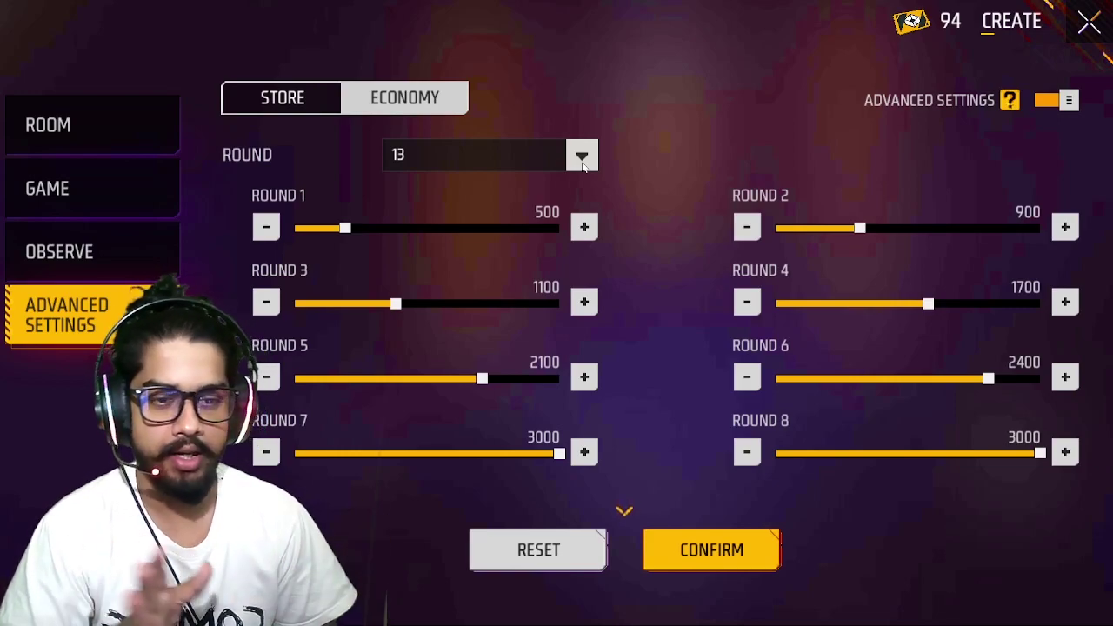
# Step: Drag the Store round-money sliders, raising Rounds 1, 2, 4 and 6 to 3000
pyautogui.moveTo(672, 304); pyautogui.dragTo(641, 224)
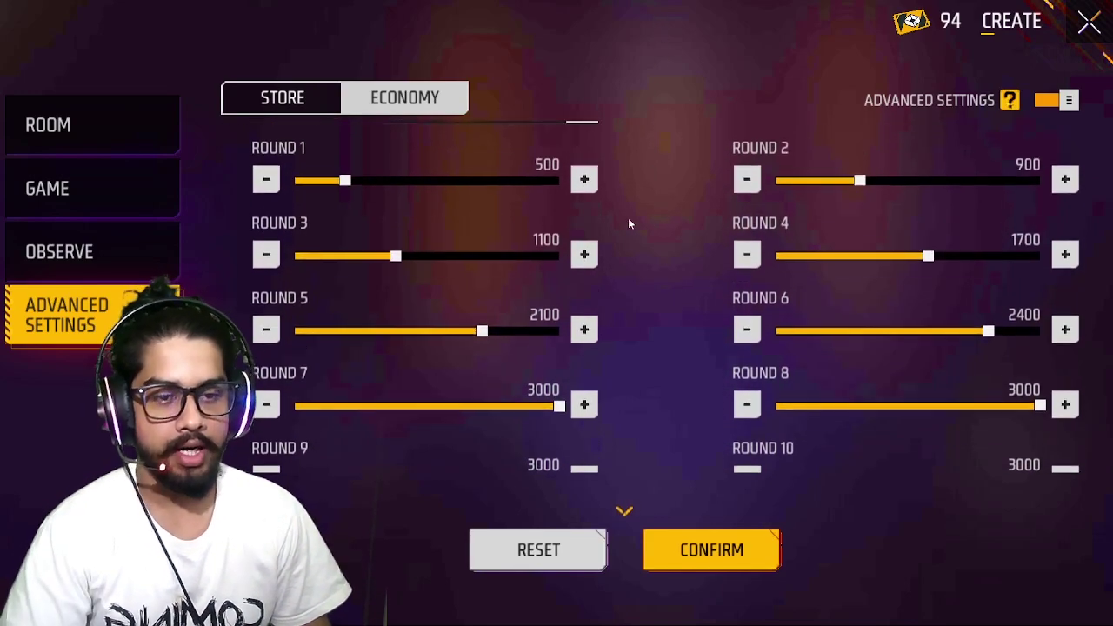
pyautogui.moveTo(348, 184); pyautogui.dragTo(560, 184)
pyautogui.moveTo(409, 263); pyautogui.dragTo(560, 260)
pyautogui.moveTo(482, 335); pyautogui.dragTo(654, 209)
pyautogui.moveTo(639, 282); pyautogui.dragTo(835, 304)
pyautogui.moveTo(926, 279); pyautogui.dragTo(1040, 279)
pyautogui.moveTo(987, 355); pyautogui.dragTo(1041, 355)
pyautogui.moveTo(859, 205); pyautogui.dragTo(1041, 206)
# Step: Scroll through the remaining round sliders, then bring up the ECONOMY weapon price list
pyautogui.moveTo(694, 351); pyautogui.dragTo(659, 182)
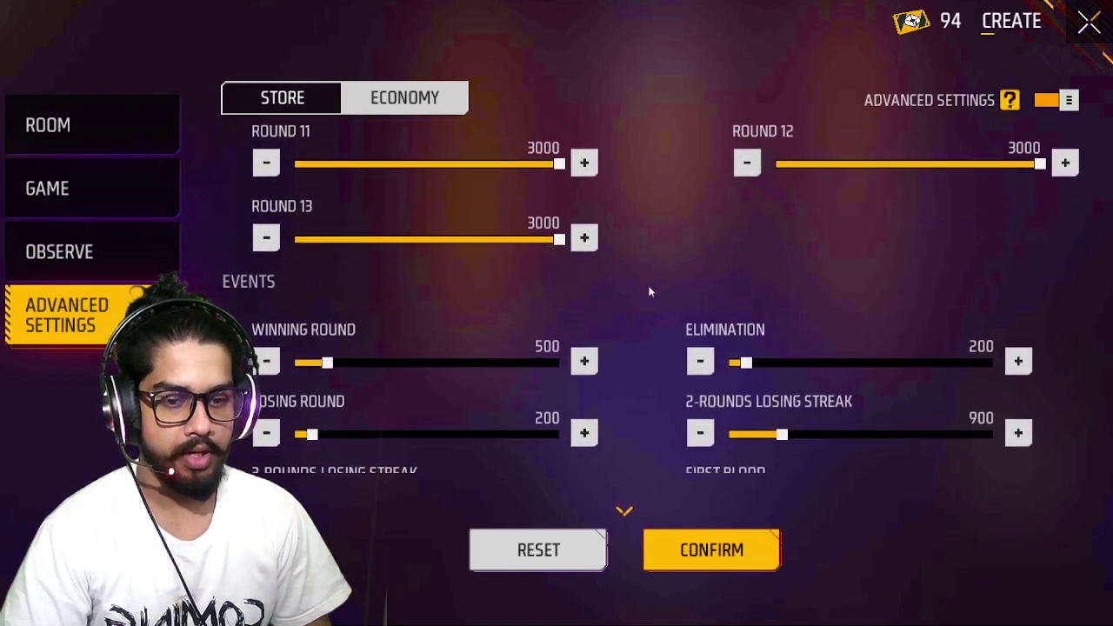
pyautogui.moveTo(649, 286); pyautogui.dragTo(663, 179)
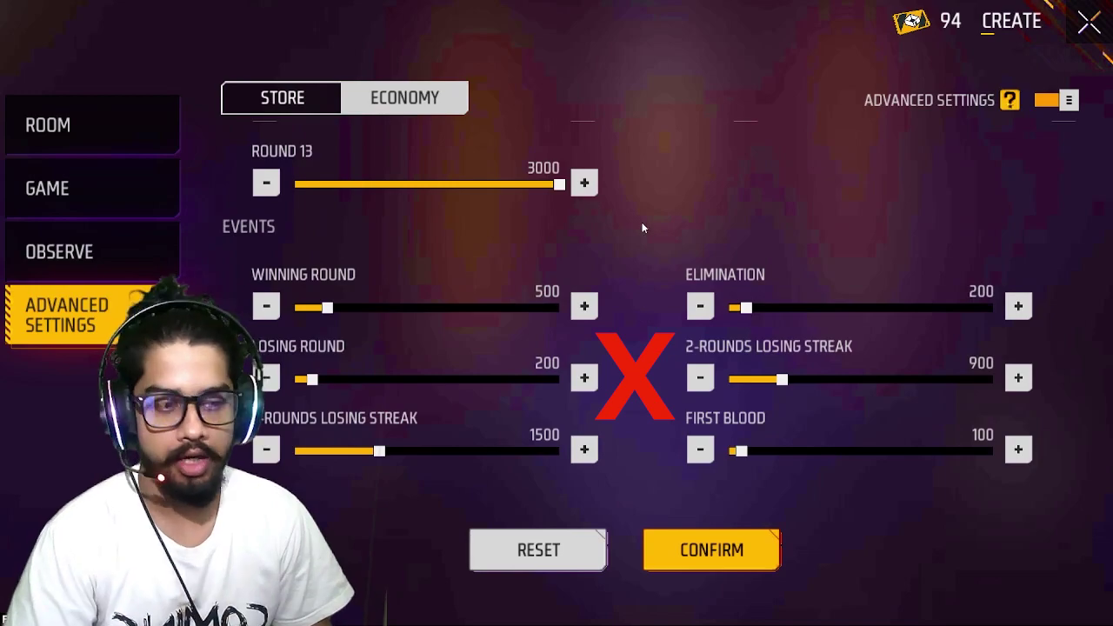
pyautogui.moveTo(641, 222); pyautogui.dragTo(692, 466)
pyautogui.moveTo(708, 509); pyautogui.dragTo(693, 357)
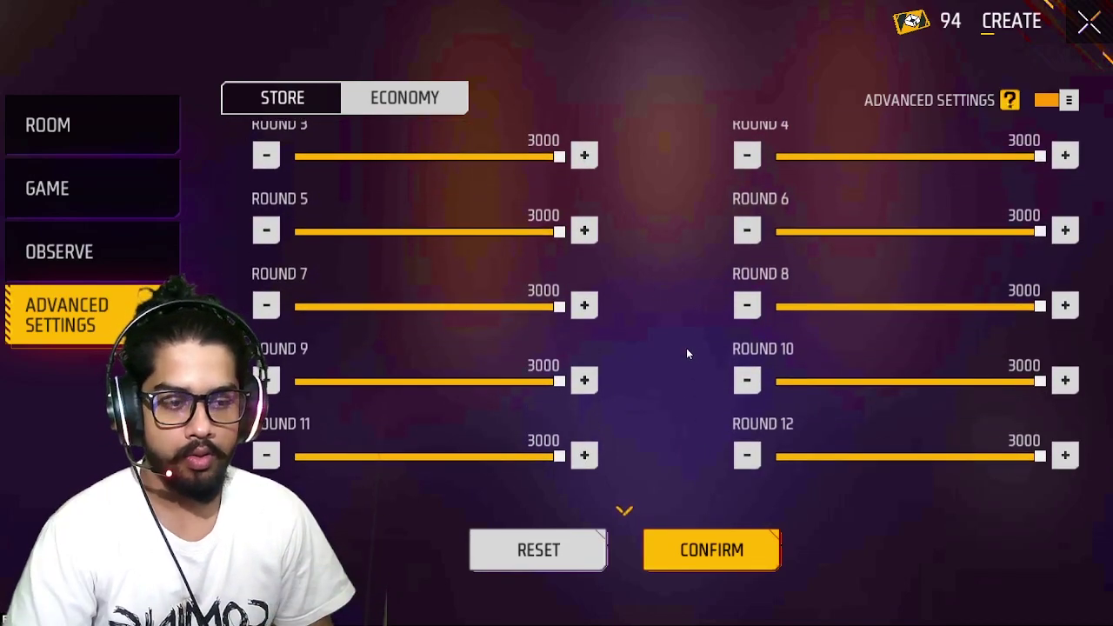
pyautogui.click(314, 104)
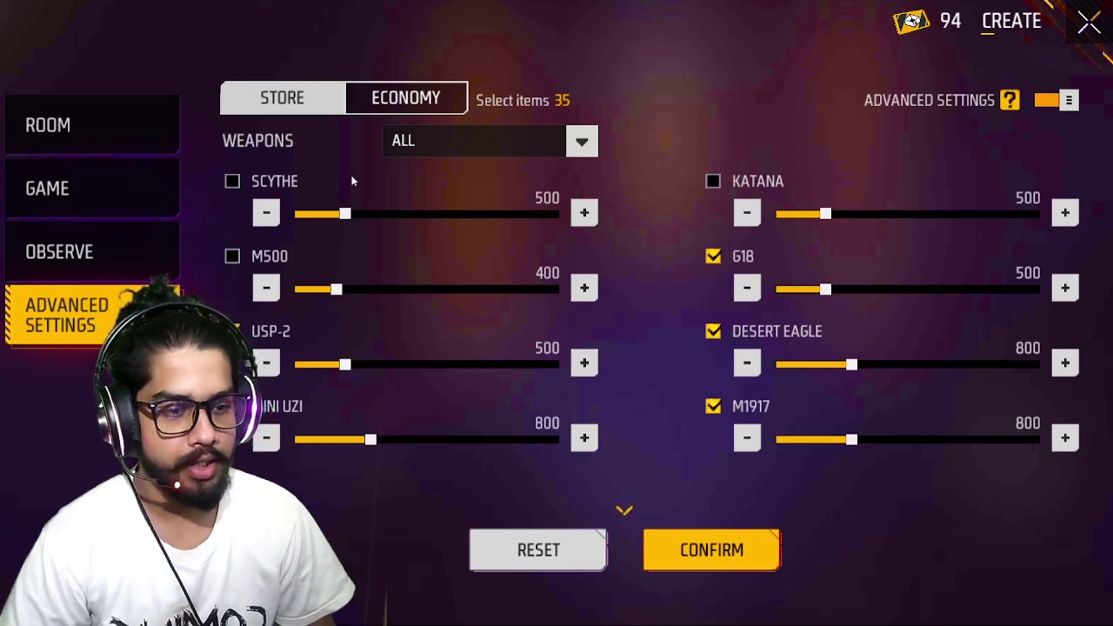
pyautogui.scroll(-2, 660, 333)
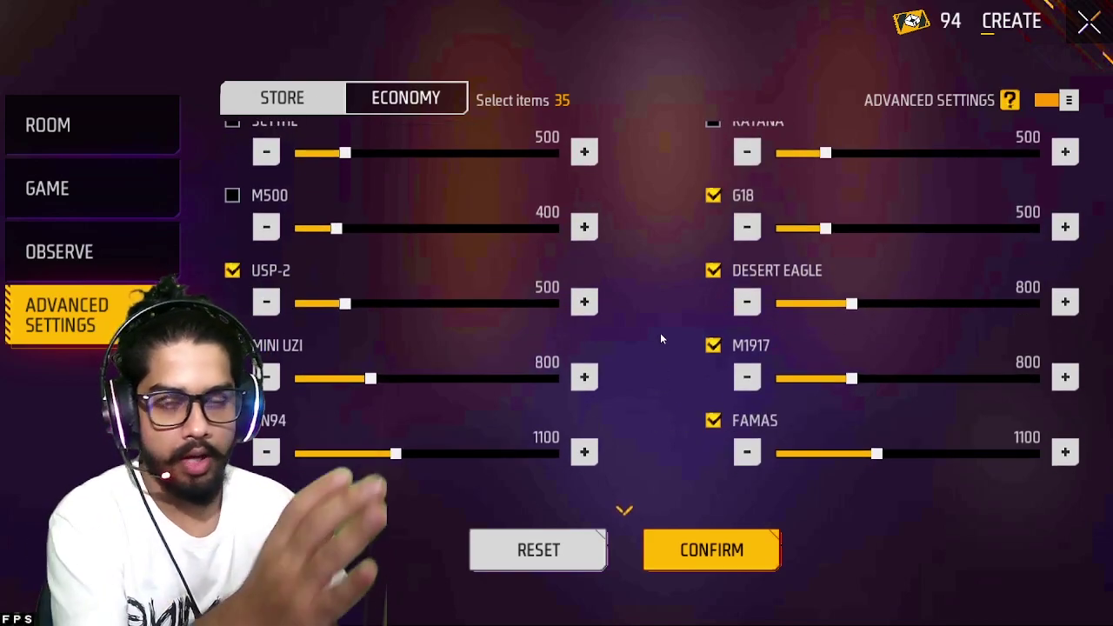
pyautogui.scroll(-1, 660, 332)
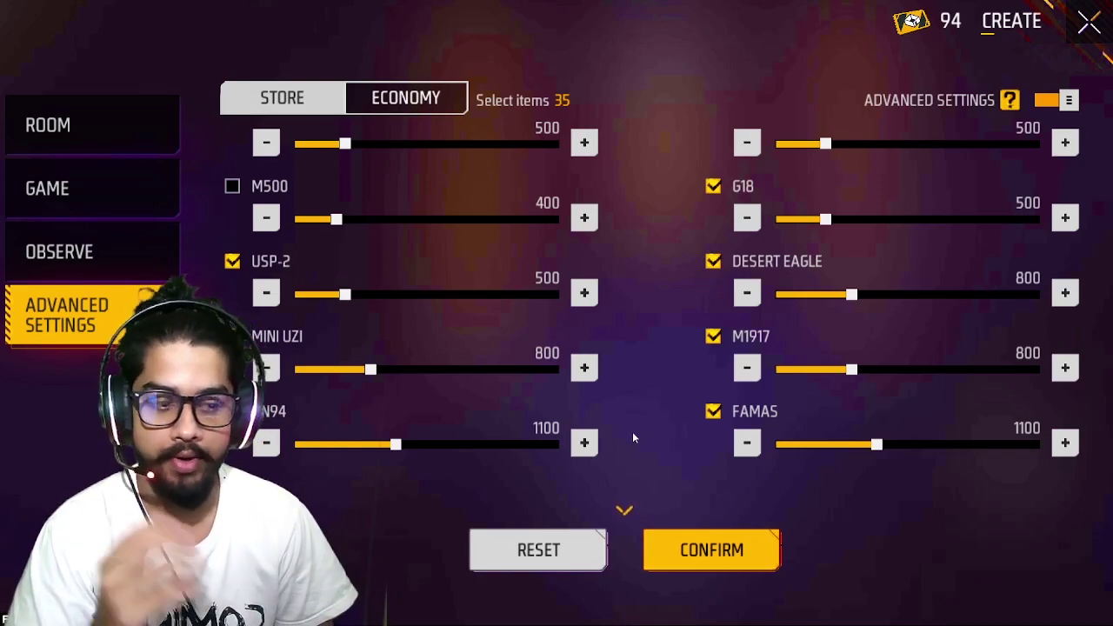
pyautogui.moveTo(633, 430); pyautogui.dragTo(651, 259)
pyautogui.moveTo(653, 392); pyautogui.dragTo(651, 251)
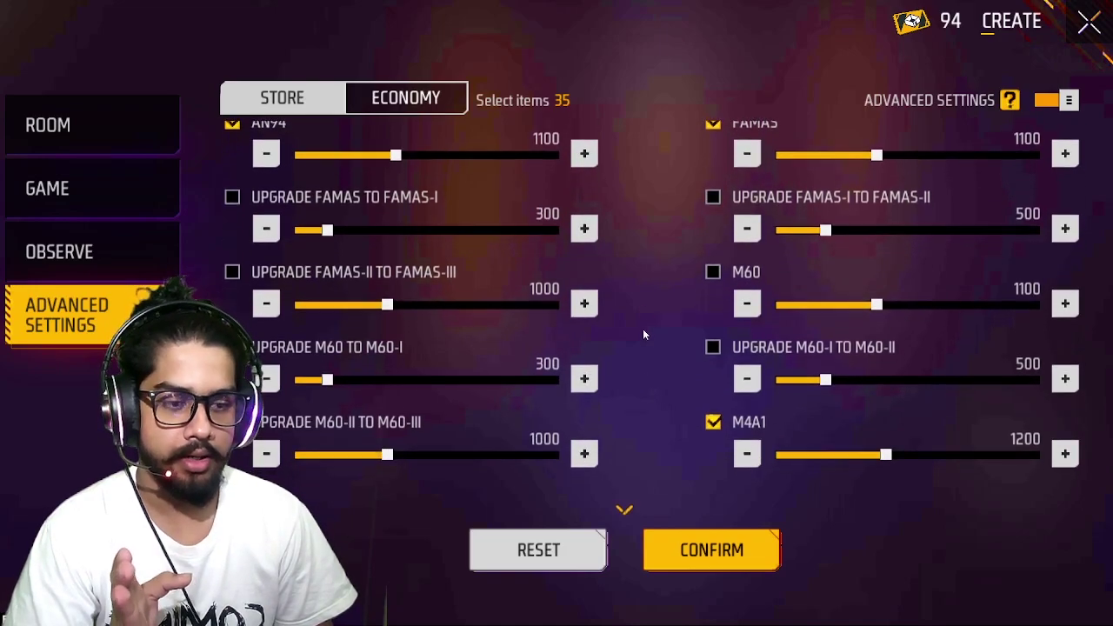
pyautogui.scroll(-2, 661, 306)
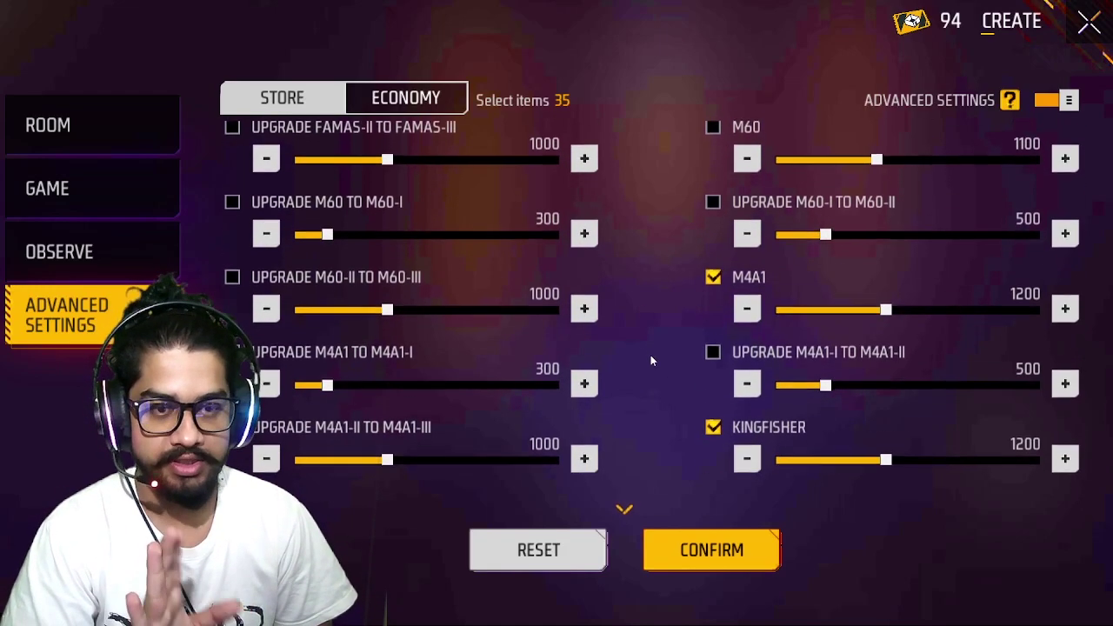
pyautogui.scroll(-10, 652, 328)
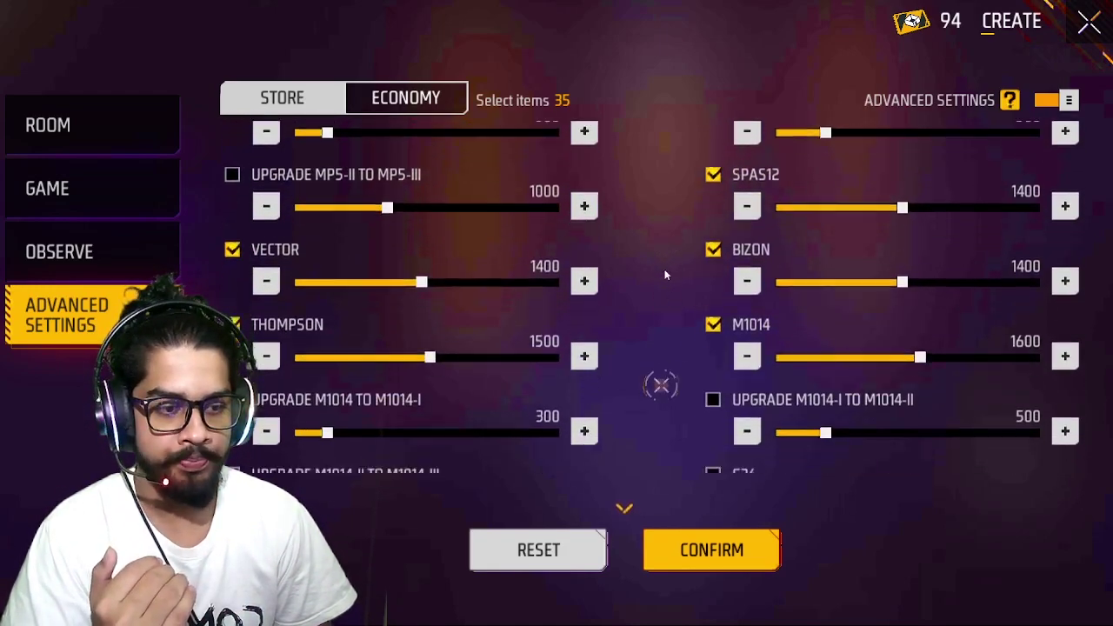
pyautogui.scroll(-16, 634, 261)
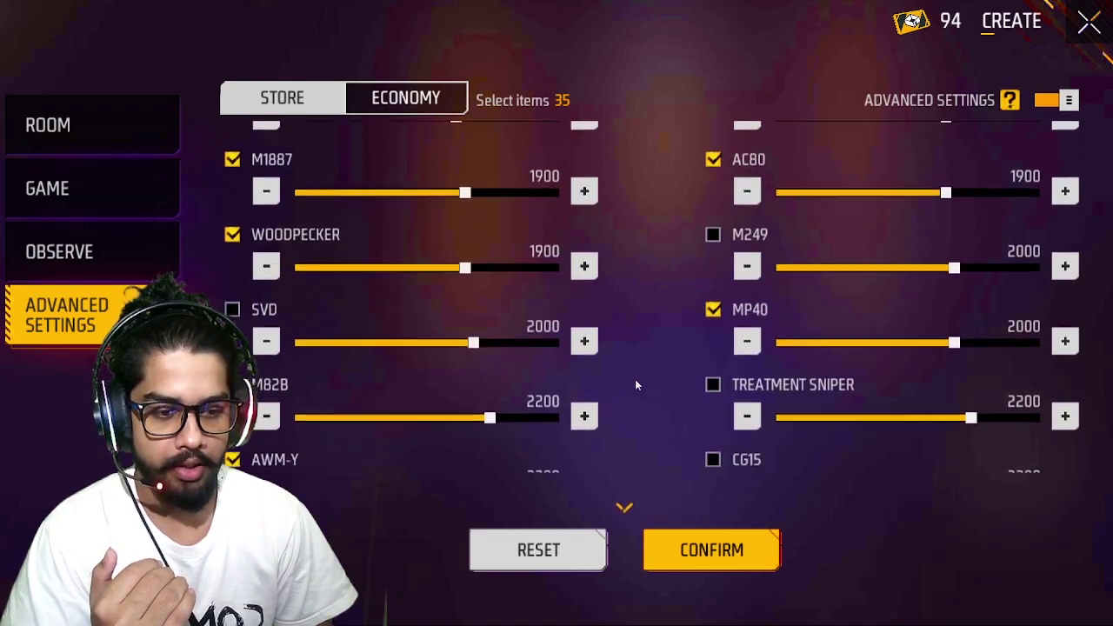
pyautogui.scroll(-8, 644, 380)
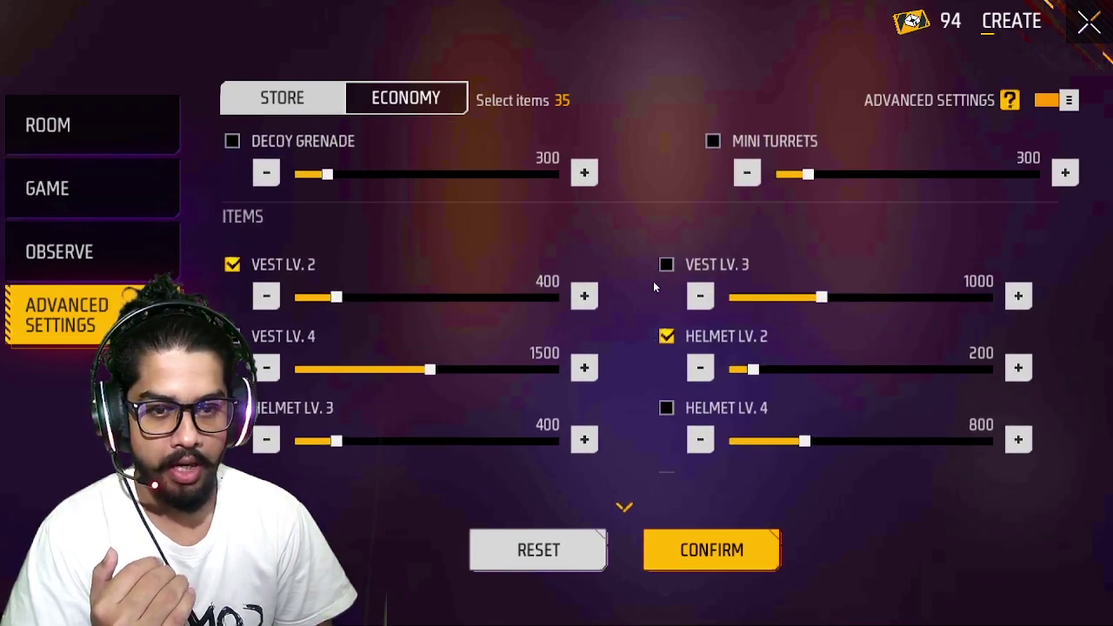
# Step: Tick VEST LV.3 and HELMET LV.4 as buyable and untick VEST LV.2
pyautogui.moveTo(655, 265); pyautogui.dragTo(653, 171)
pyautogui.moveTo(629, 314); pyautogui.dragTo(632, 234)
pyautogui.moveTo(624, 340); pyautogui.dragTo(646, 411)
pyautogui.moveTo(634, 264); pyautogui.dragTo(641, 398)
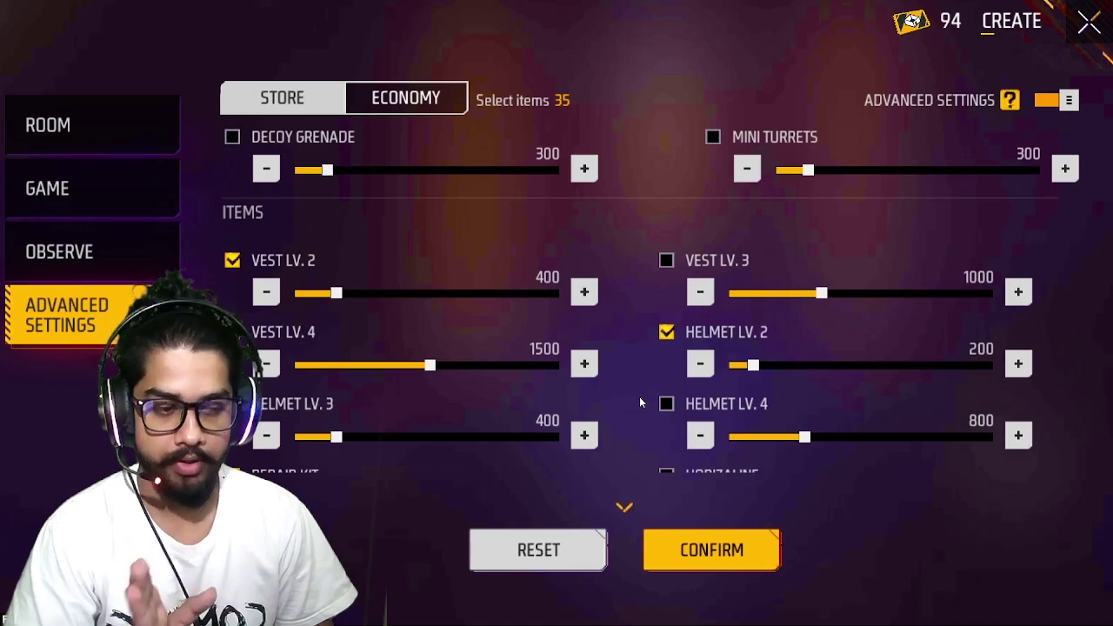
pyautogui.moveTo(641, 403); pyautogui.dragTo(629, 242)
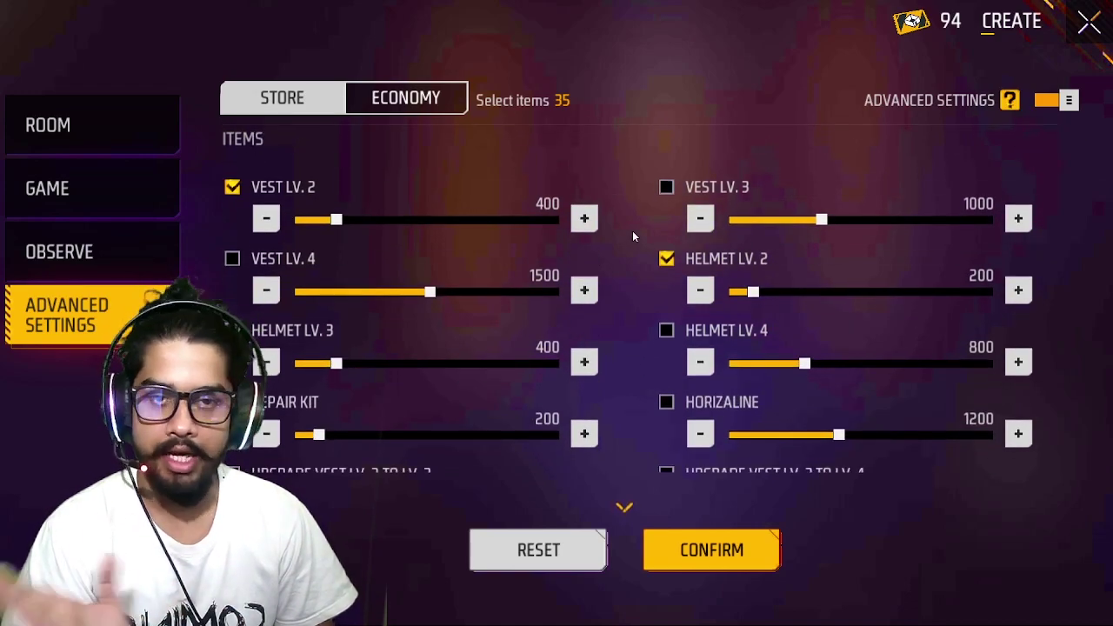
pyautogui.click(667, 187)
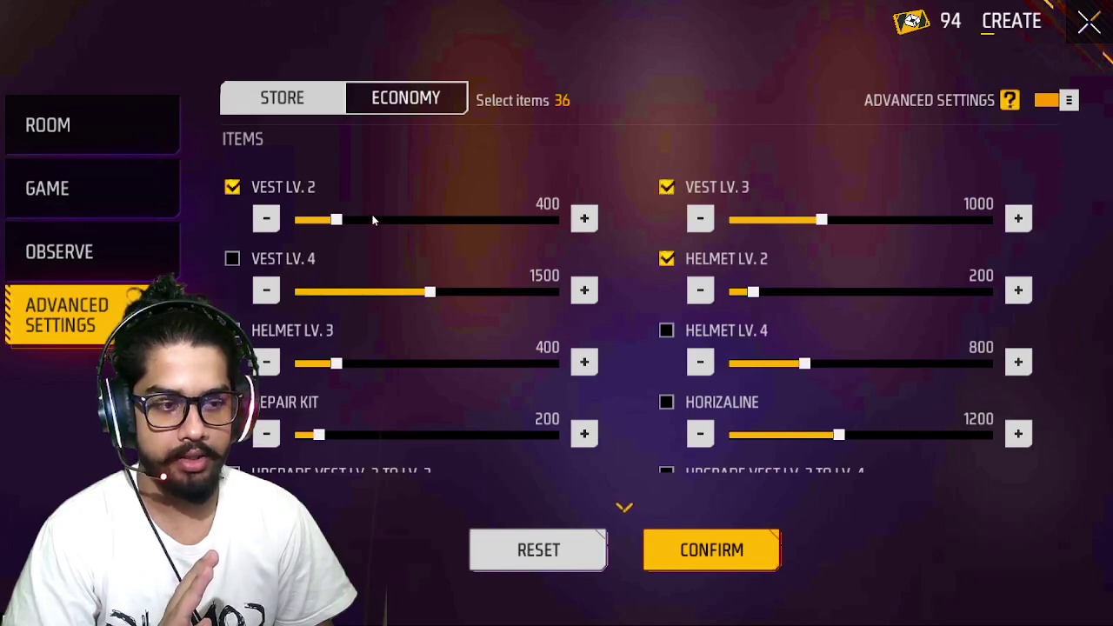
pyautogui.click(232, 187)
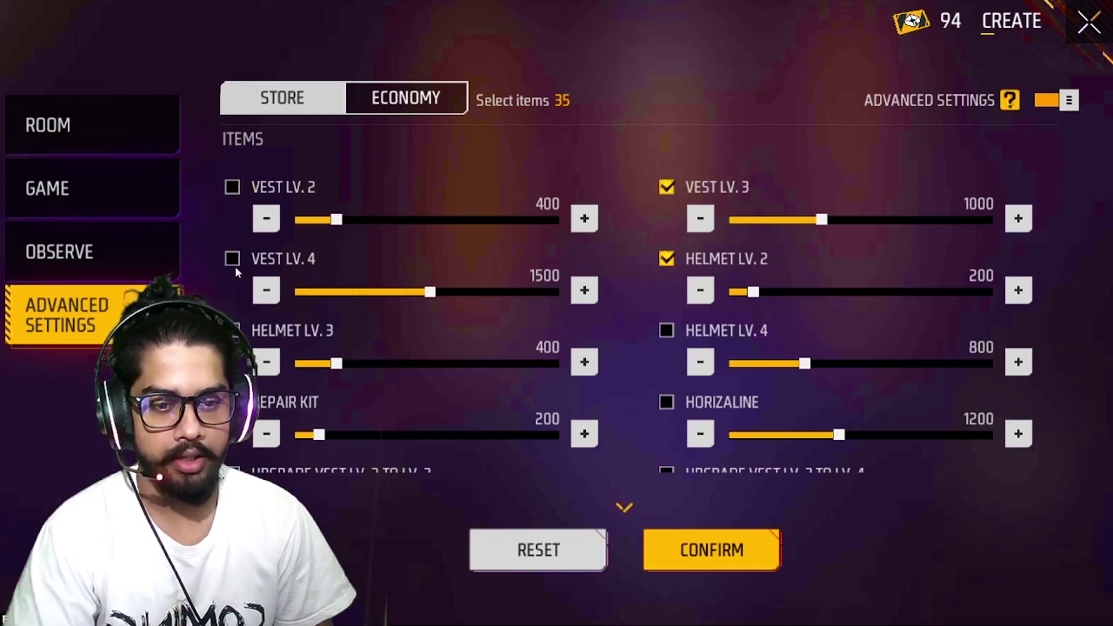
pyautogui.click(667, 332)
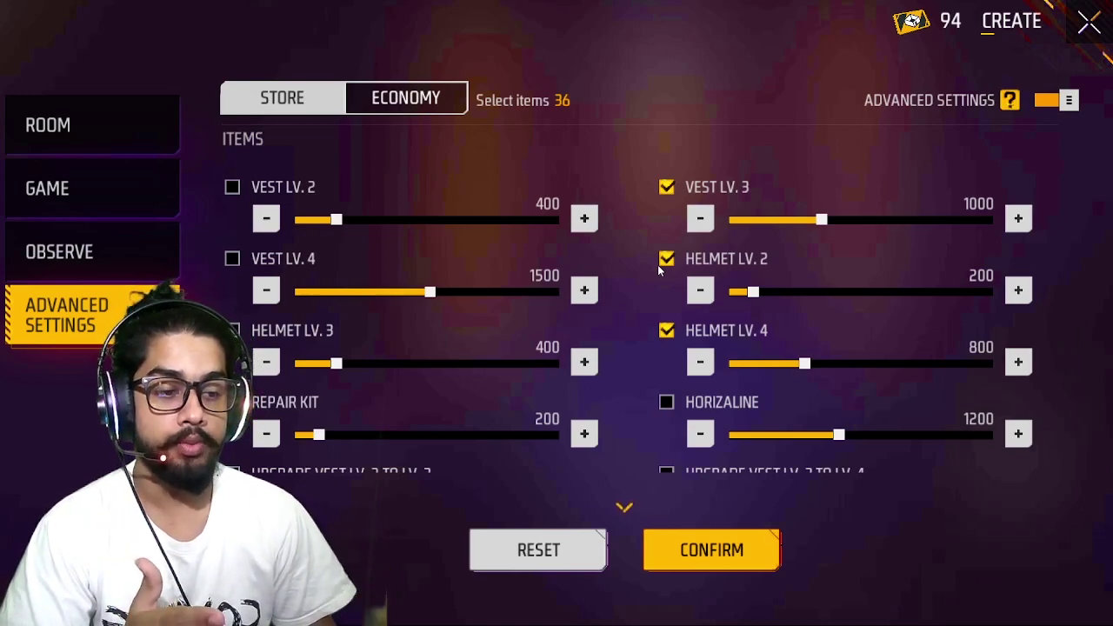
# Step: Tick the vest and helmet Lv.2-to-Lv.3 upgrades, leaving 38 items selected
pyautogui.moveTo(626, 373); pyautogui.dragTo(641, 175)
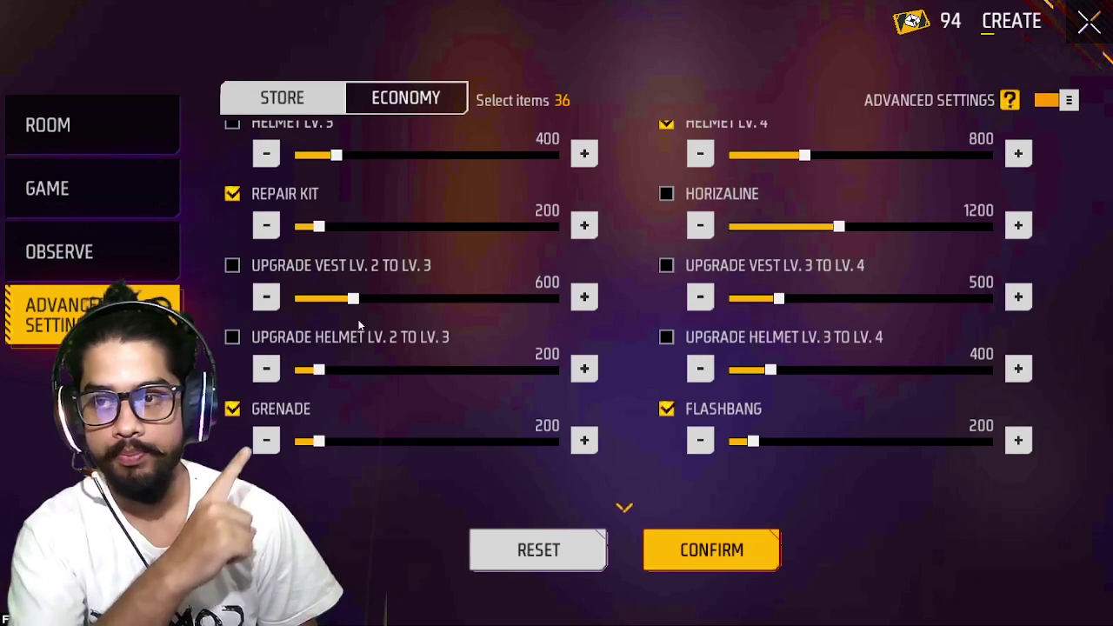
pyautogui.click(233, 265)
pyautogui.click(232, 336)
pyautogui.scroll(3, 606, 244)
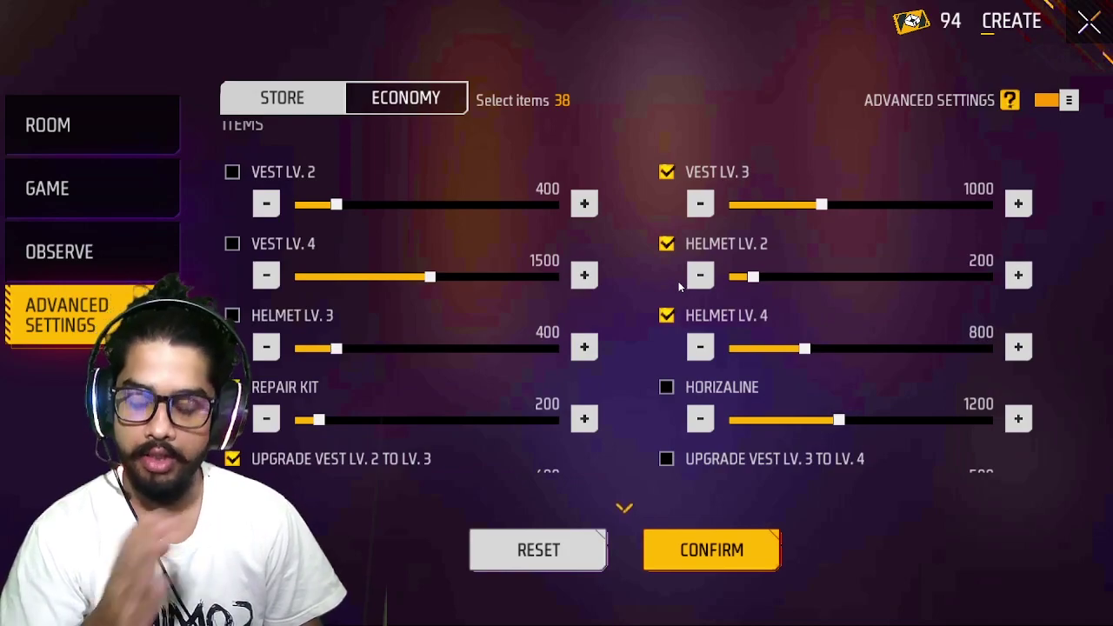
pyautogui.scroll(-2, 626, 300)
pyautogui.scroll(-1, 631, 305)
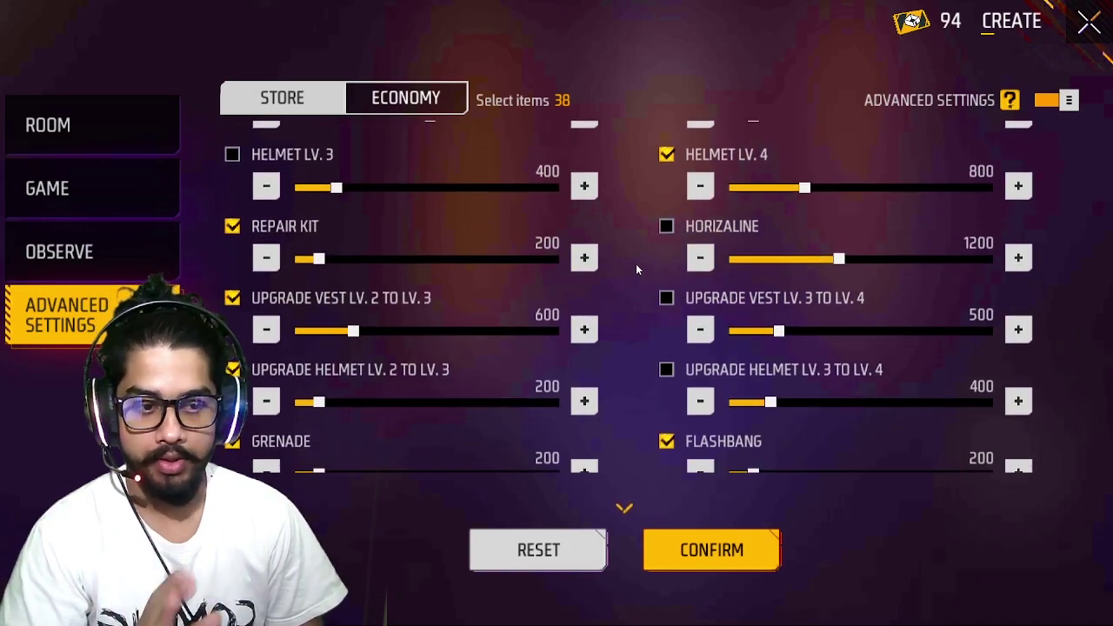
pyautogui.scroll(2, 641, 404)
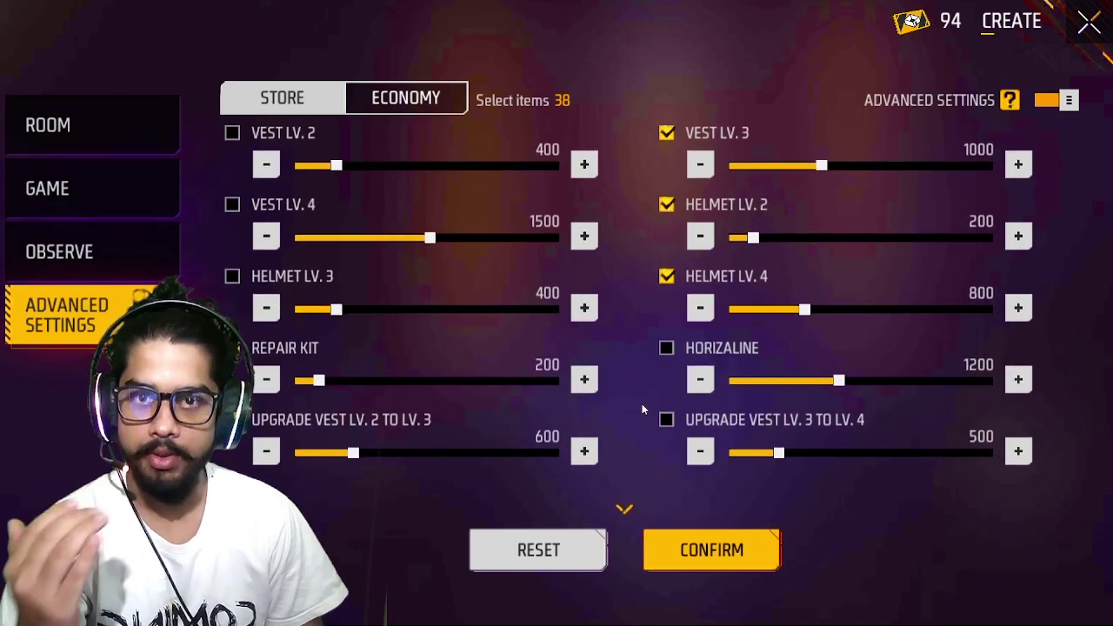